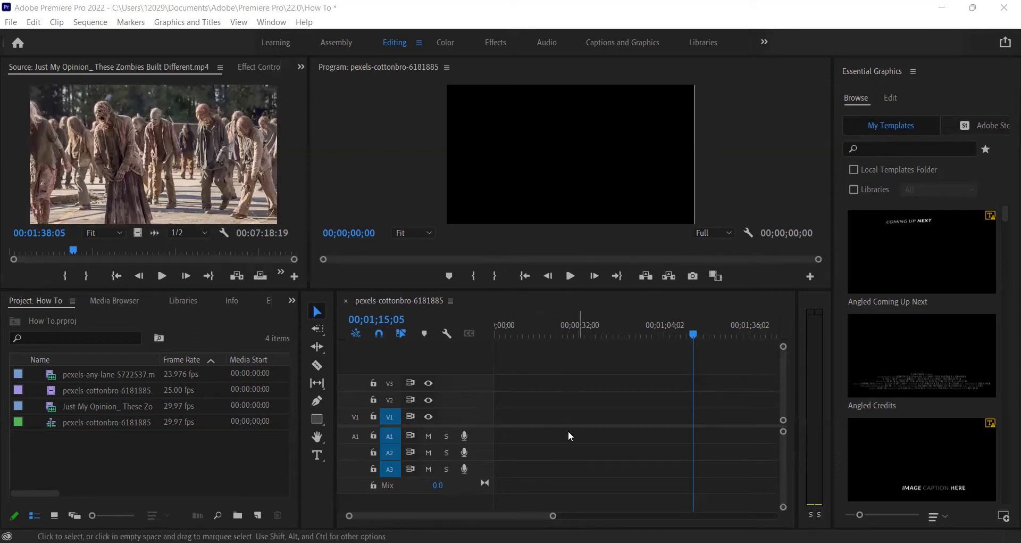
Scrub the source clip, test-drop the whole clip on the timeline, then delete it
{"action": "left_click", "coordinate": [173, 136]}
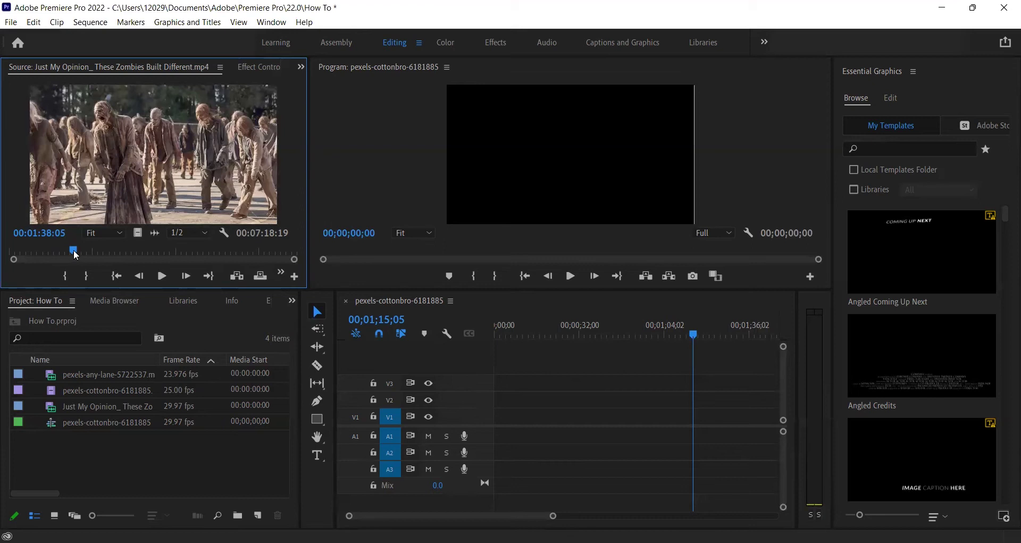
{"action": "mouse_move", "coordinate": [73, 250]}
{"action": "left_mouse_down"}
{"action": "mouse_move", "coordinate": [84, 254]}
{"action": "mouse_move", "coordinate": [73, 254]}
{"action": "left_mouse_up"}
{"action": "left_click_drag", "start_coordinate": [141, 203], "coordinate": [508, 414]}
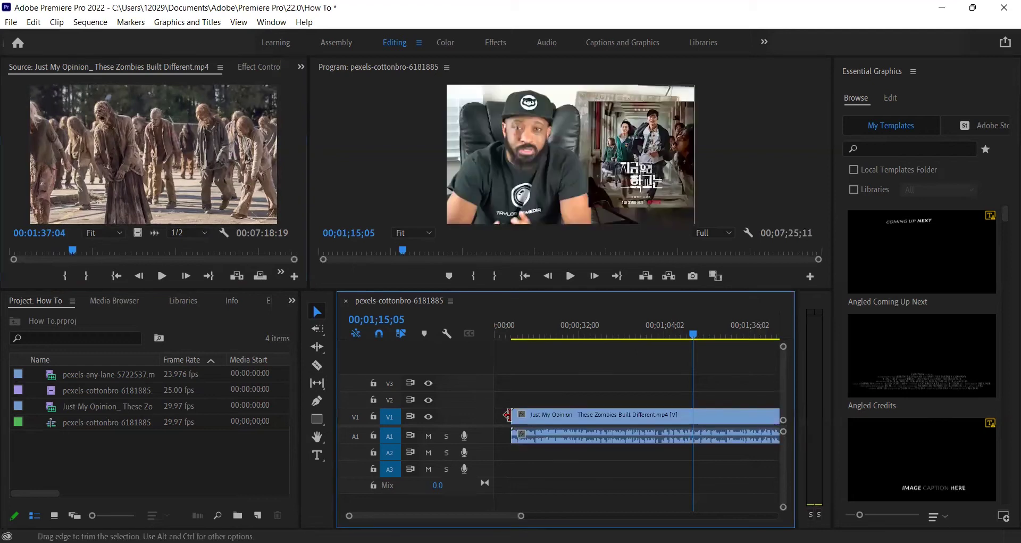
{"action": "left_click", "coordinate": [545, 424]}
{"action": "key", "text": "Delete"}
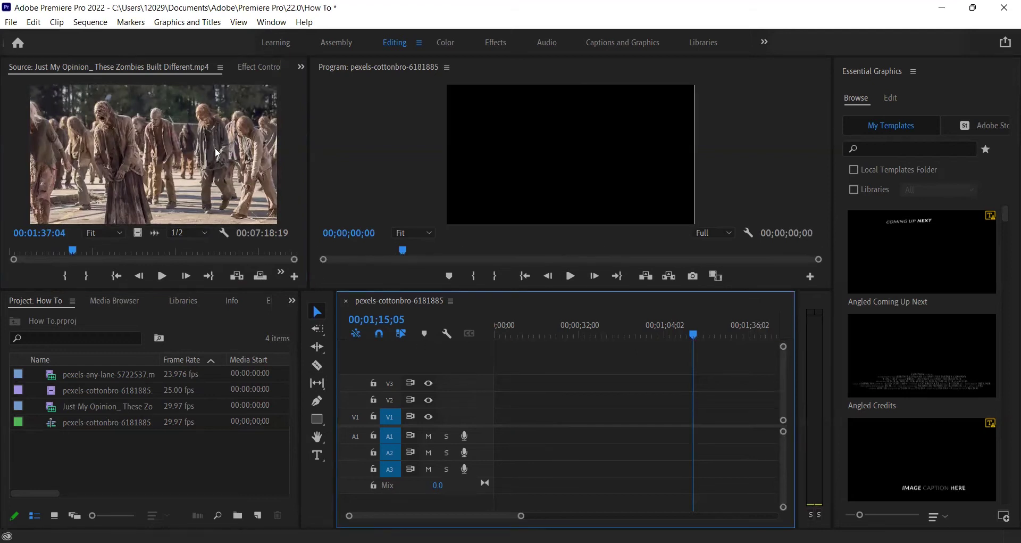
Mark a source in point at 00:01:37:04 and an out point 00:00:39:27 later
{"action": "left_click", "coordinate": [178, 166]}
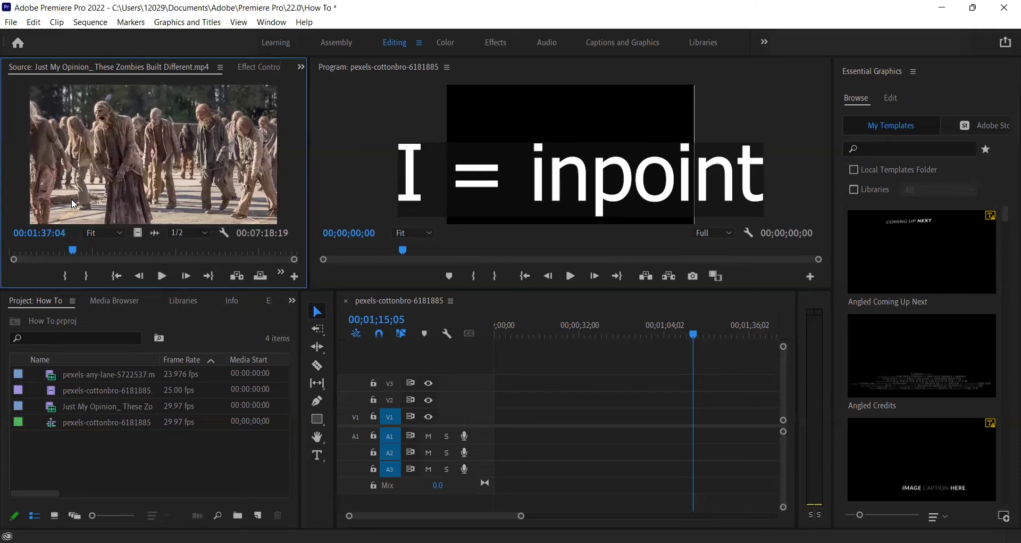
{"action": "key", "text": "i"}
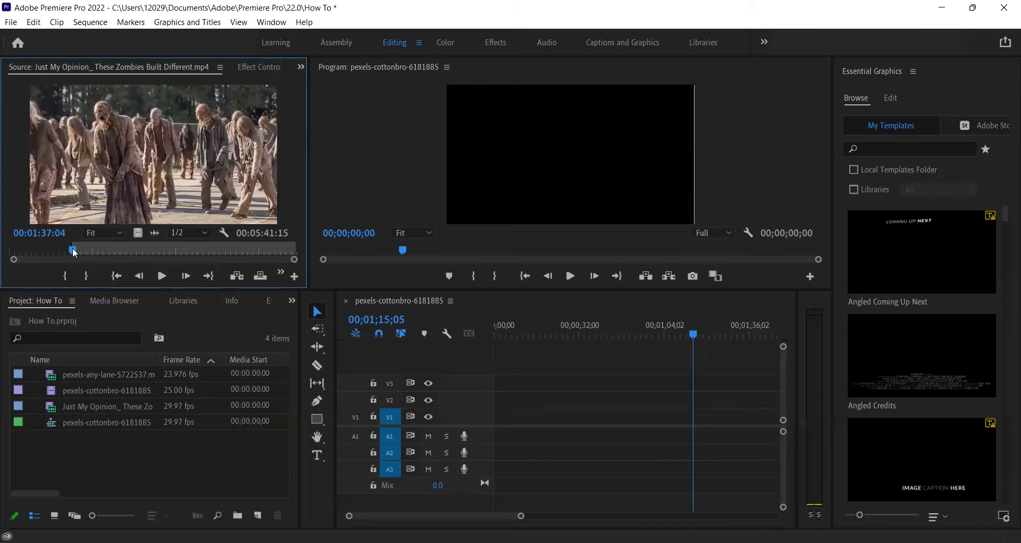
{"action": "left_click_drag", "start_coordinate": [73, 247], "coordinate": [98, 249]}
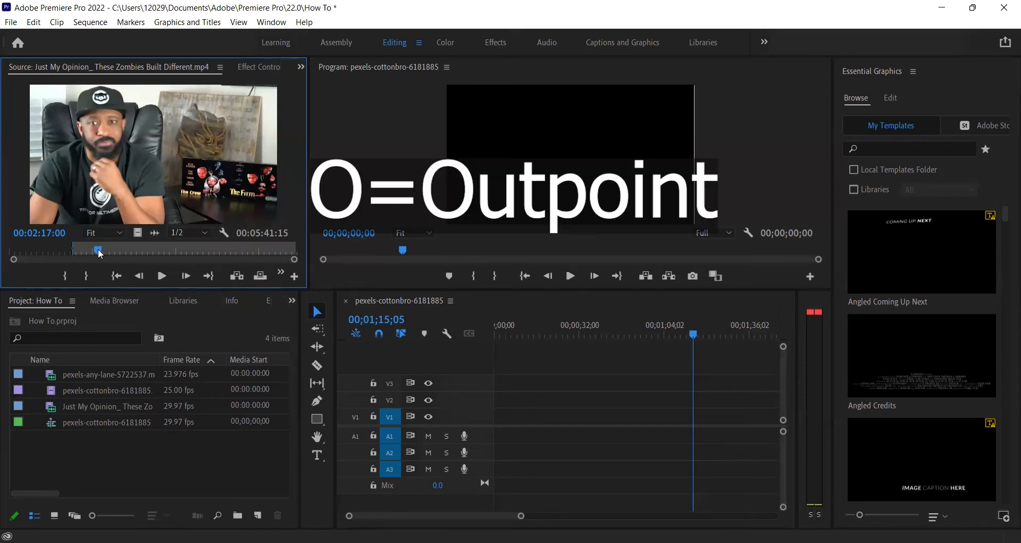
{"action": "key", "text": "o"}
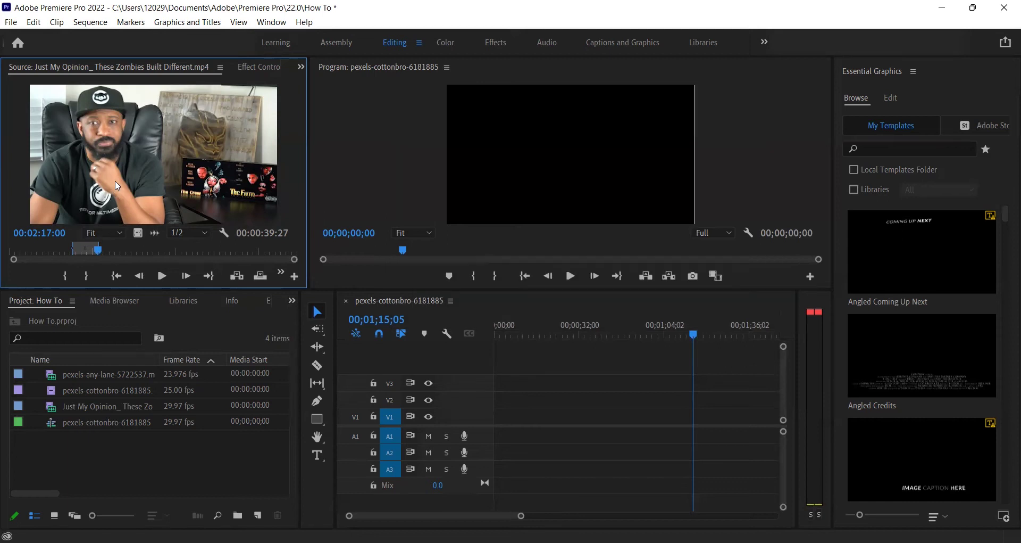
Drop the marked source range onto the timeline, then delete it again
{"action": "left_click_drag", "start_coordinate": [117, 185], "coordinate": [500, 411]}
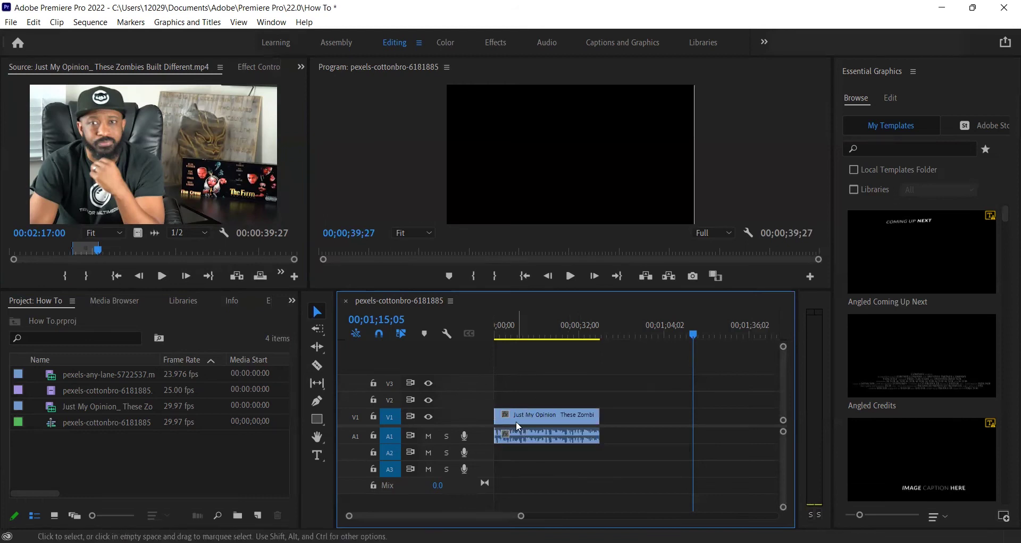
{"action": "left_click", "coordinate": [522, 416]}
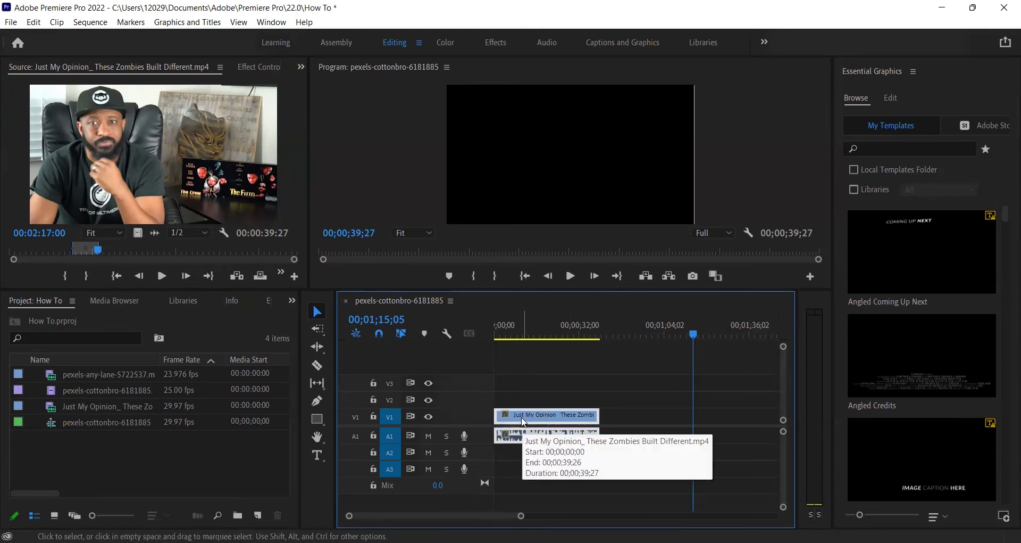
{"action": "key", "text": "Delete"}
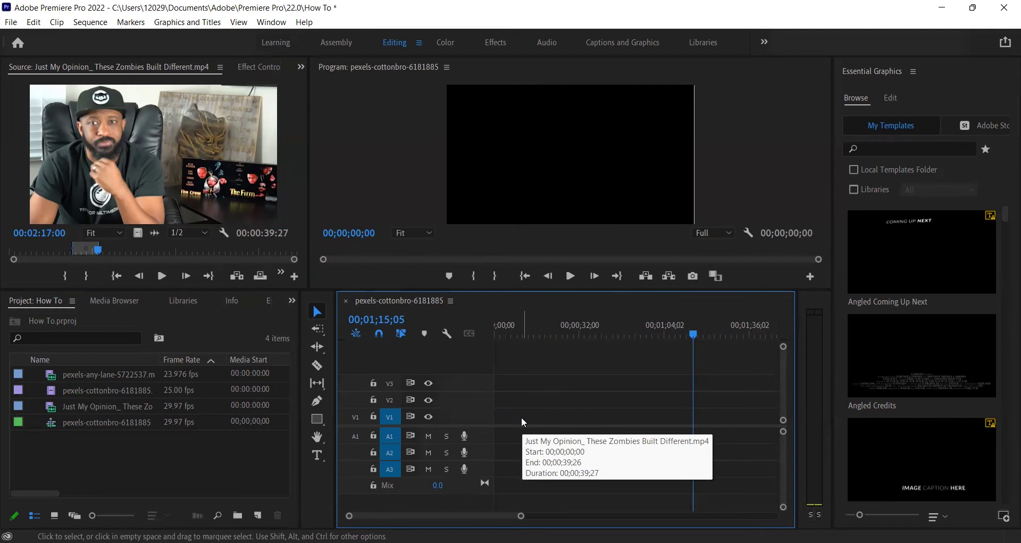
Jump to the source range's in and out points, then drag the in point earlier to lengthen the range
{"action": "left_click", "coordinate": [241, 177]}
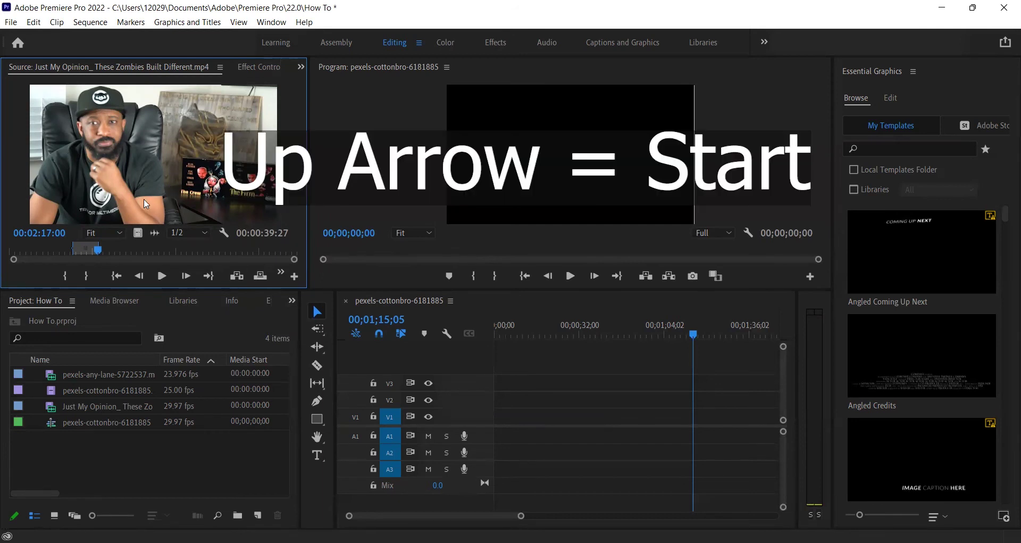
{"action": "key", "text": "Up"}
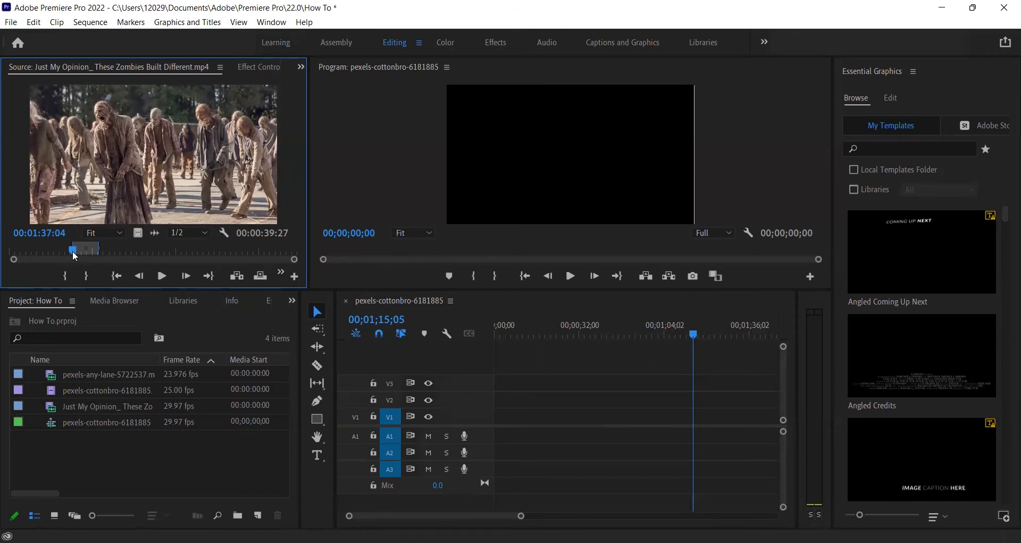
{"action": "key", "text": "Down"}
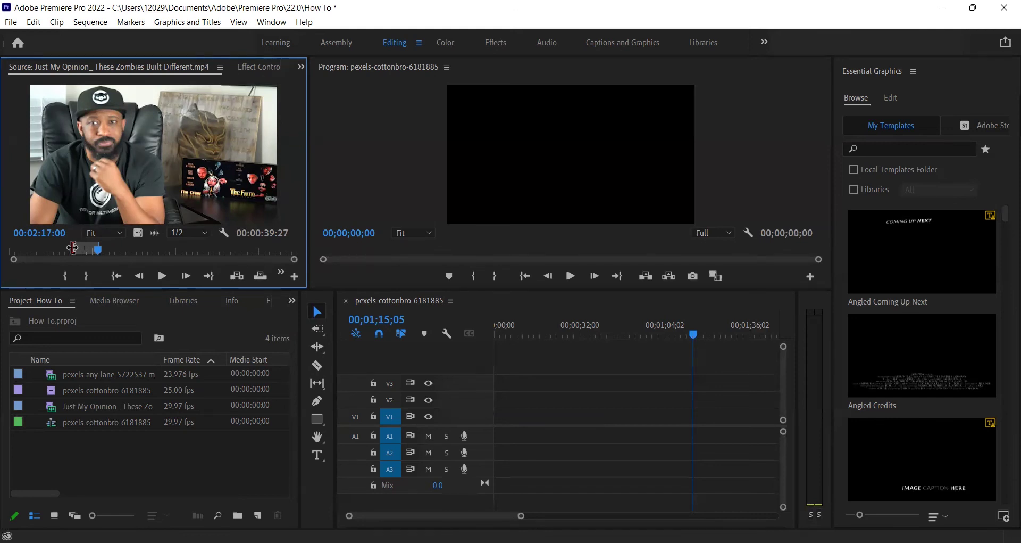
{"action": "left_click_drag", "start_coordinate": [73, 247], "coordinate": [137, 248]}
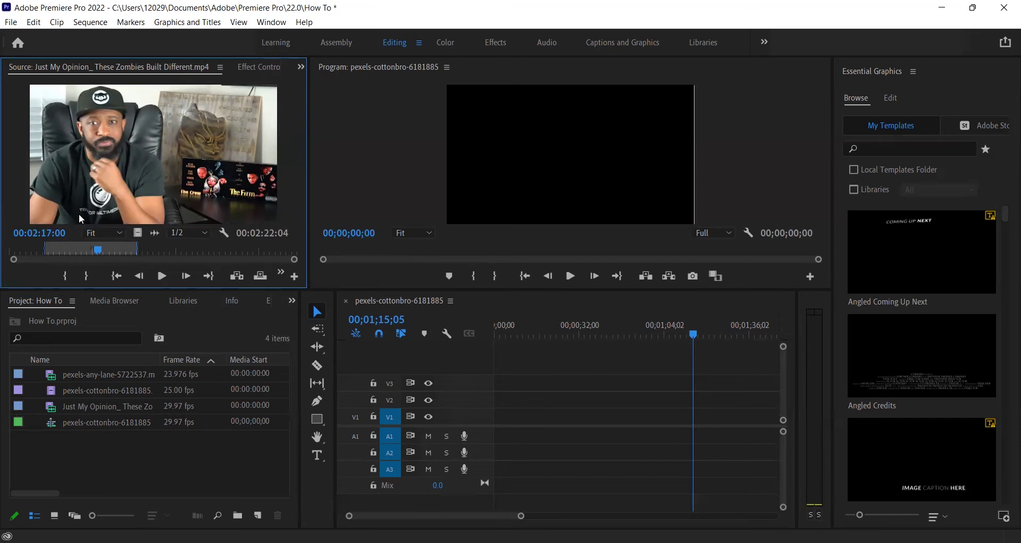
Test-drop the longer source range on the timeline, then delete it
{"action": "left_click_drag", "start_coordinate": [93, 190], "coordinate": [528, 417]}
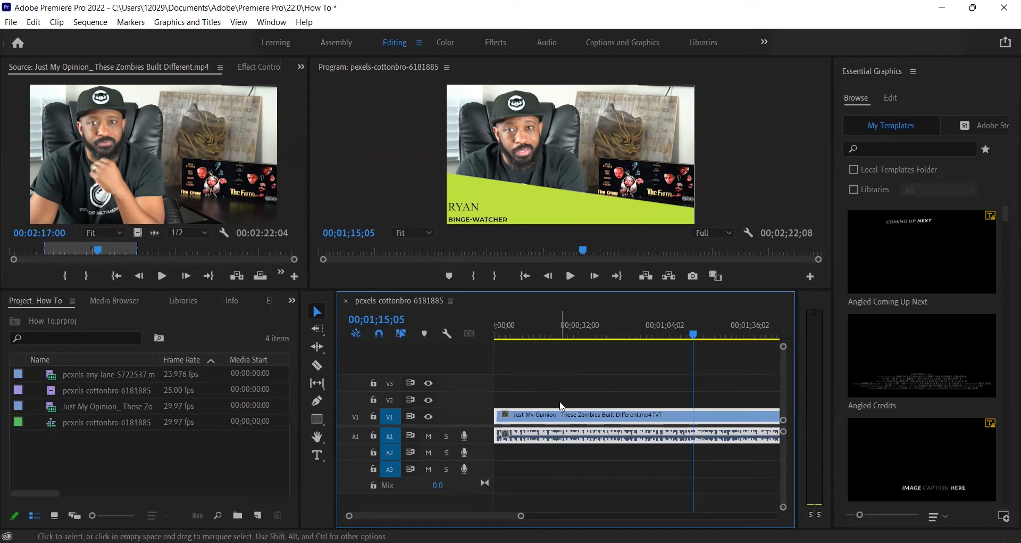
{"action": "key", "text": "Delete"}
{"action": "left_click", "coordinate": [155, 176]}
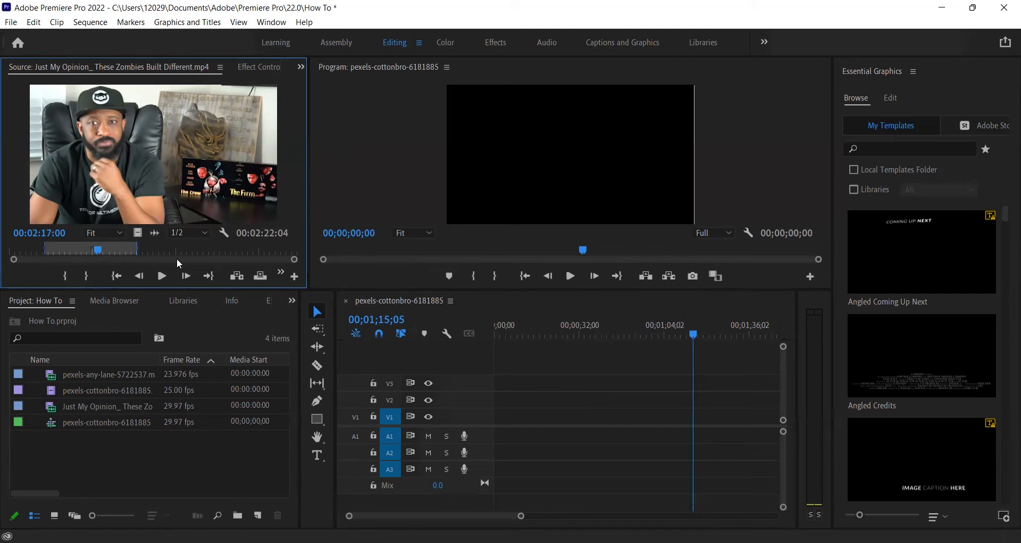
Mark a 00:00:53:06 source range from 00:03:39:25 and drop it at the sequence start
{"action": "left_click_drag", "start_coordinate": [96, 248], "coordinate": [151, 253]}
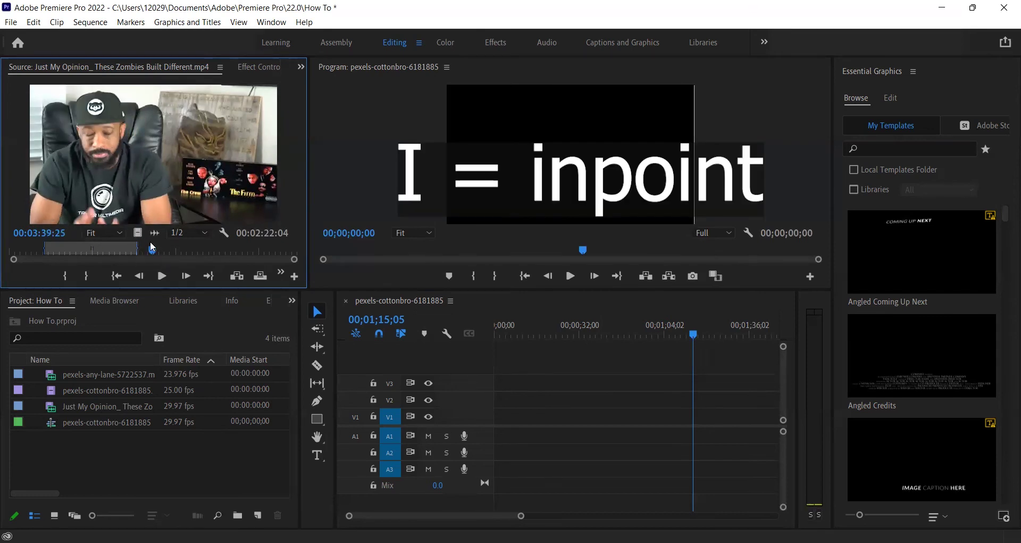
{"action": "key", "text": "i"}
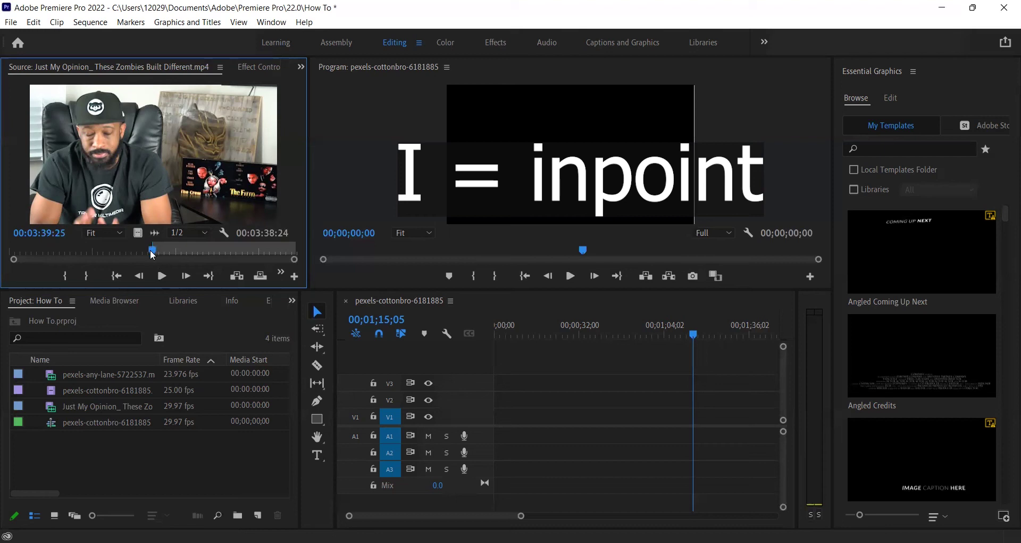
{"action": "left_click_drag", "start_coordinate": [168, 251], "coordinate": [191, 252]}
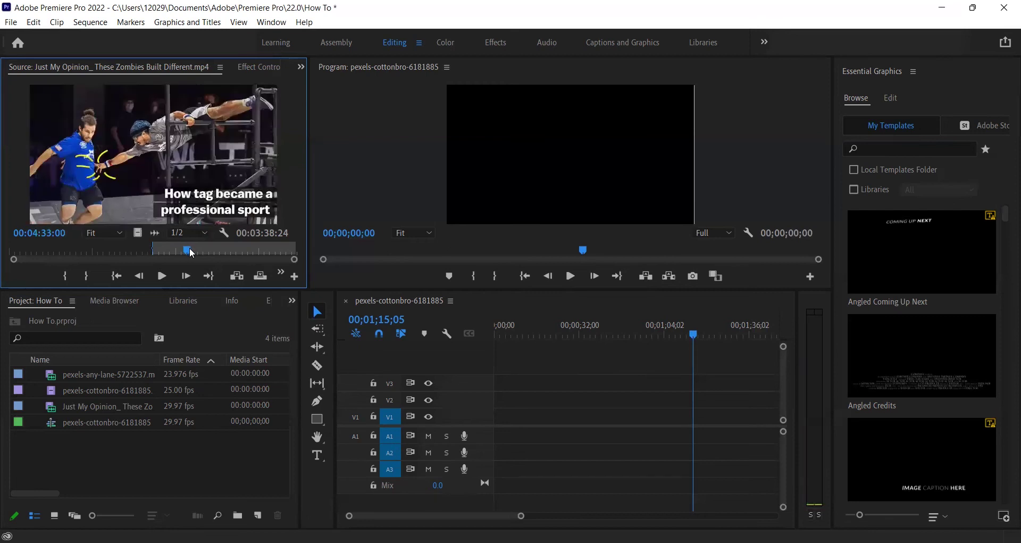
{"action": "key", "text": "o"}
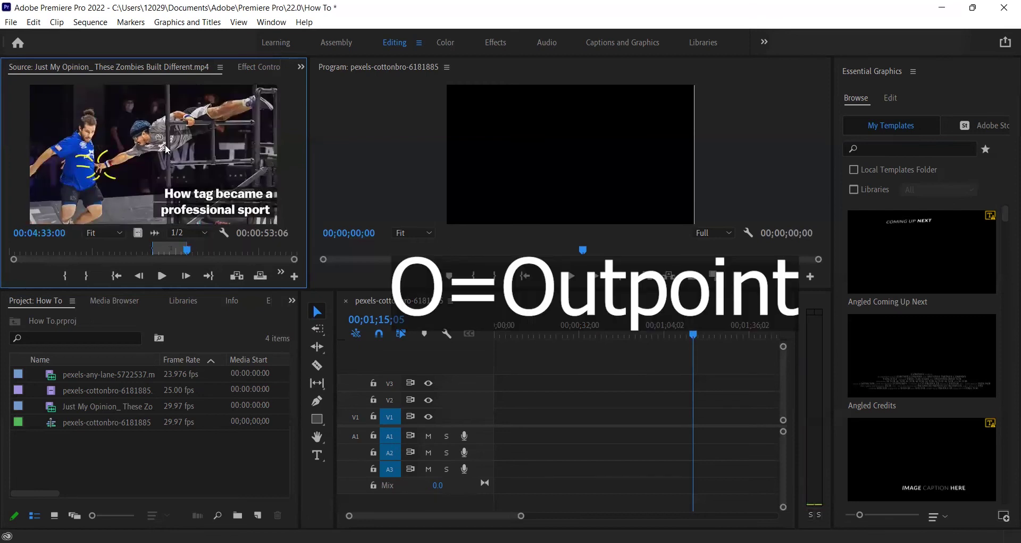
{"action": "left_click_drag", "start_coordinate": [181, 150], "coordinate": [496, 415]}
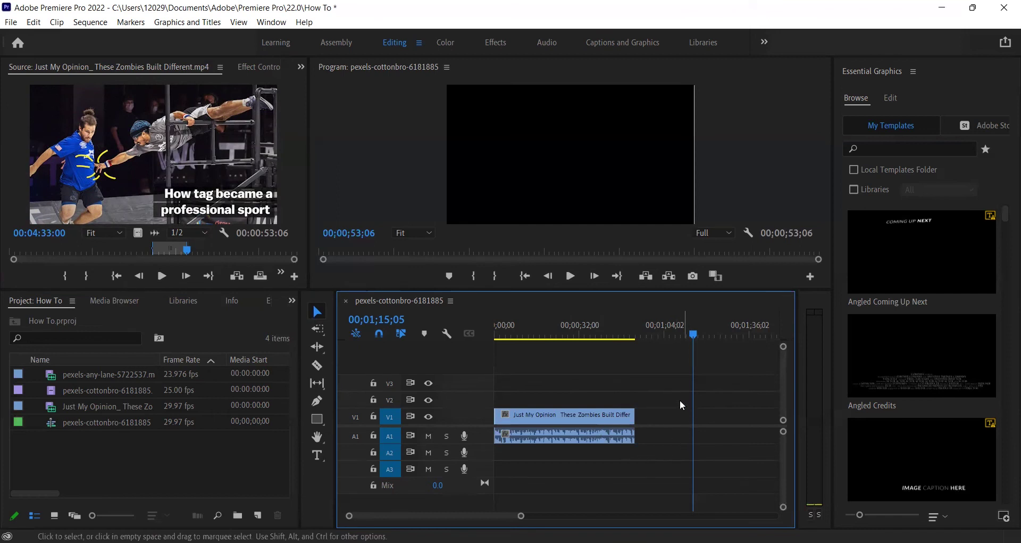
{"action": "left_click", "coordinate": [176, 154]}
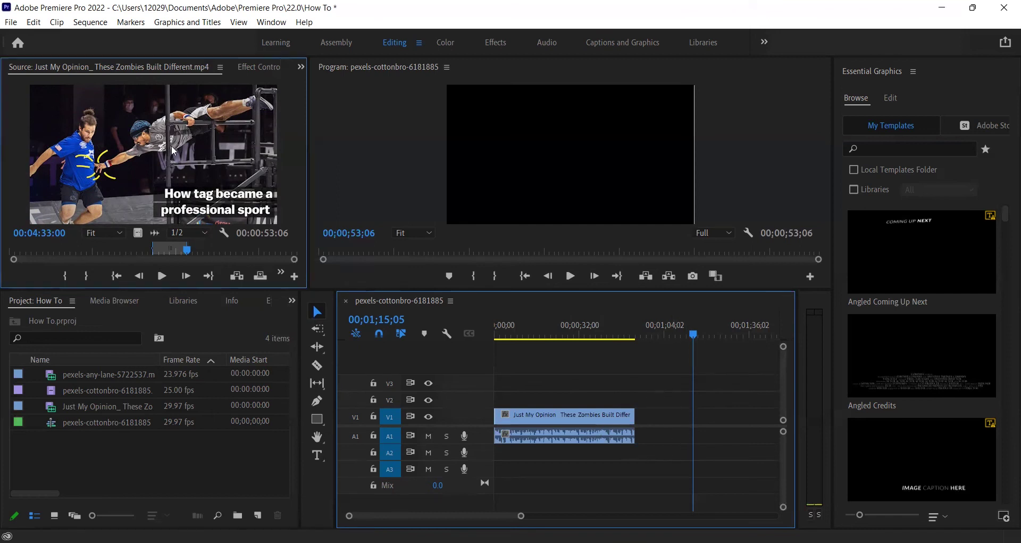
{"action": "left_click", "coordinate": [649, 373]}
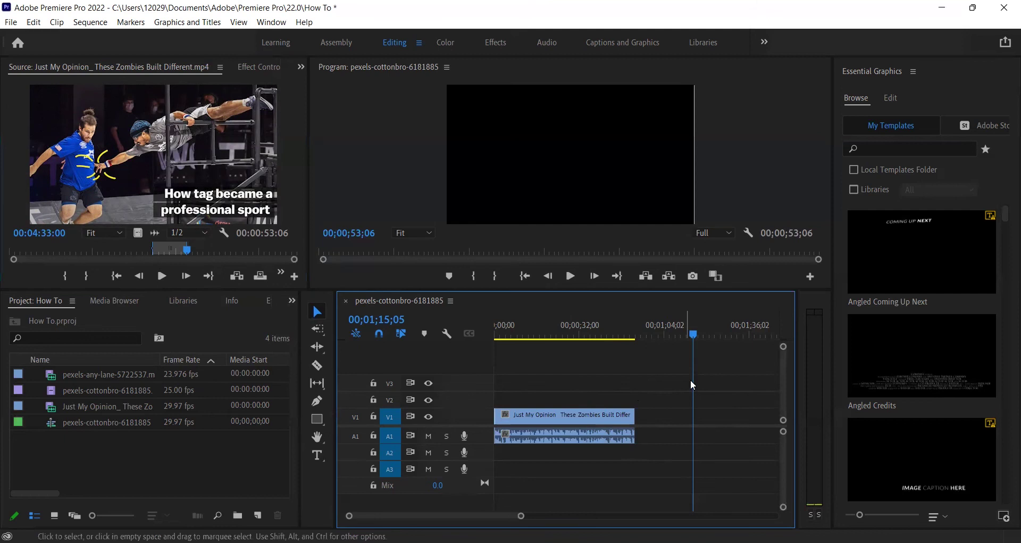
Save the project with Ctrl+S and jump the playhead back to 00;00;00;00
{"action": "key", "text": "ctrl+s"}
{"action": "key", "text": "Up"}
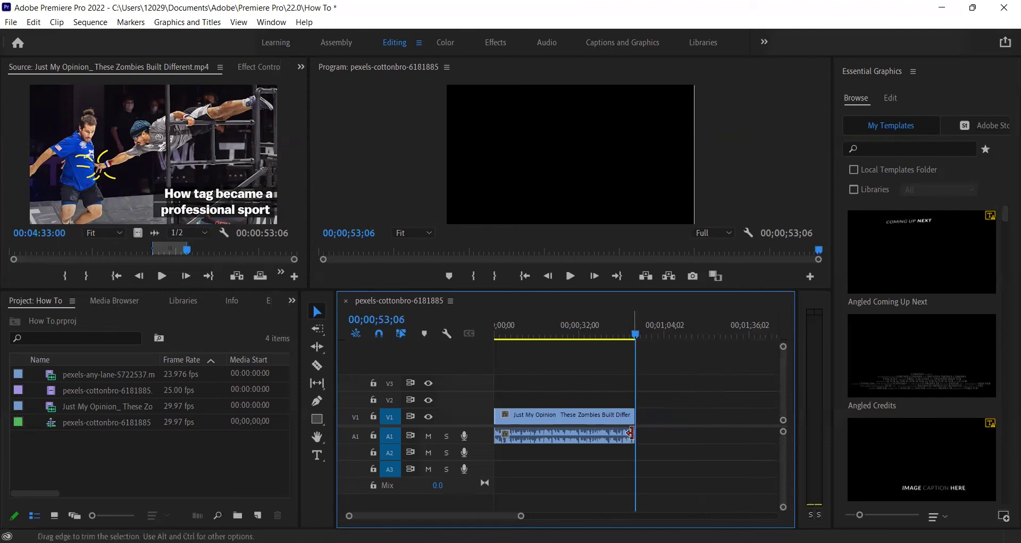
{"action": "key", "text": "Up"}
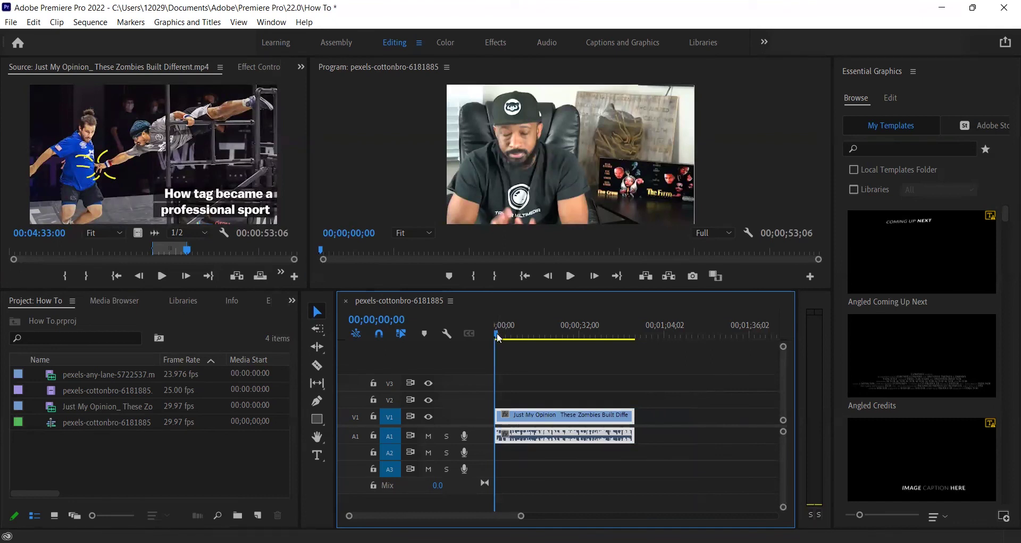
Mark sequence in/out at 00;00;27;01 and 00;00;53;06, then stretch the range to cover the whole clip
{"action": "left_click_drag", "start_coordinate": [497, 336], "coordinate": [569, 333]}
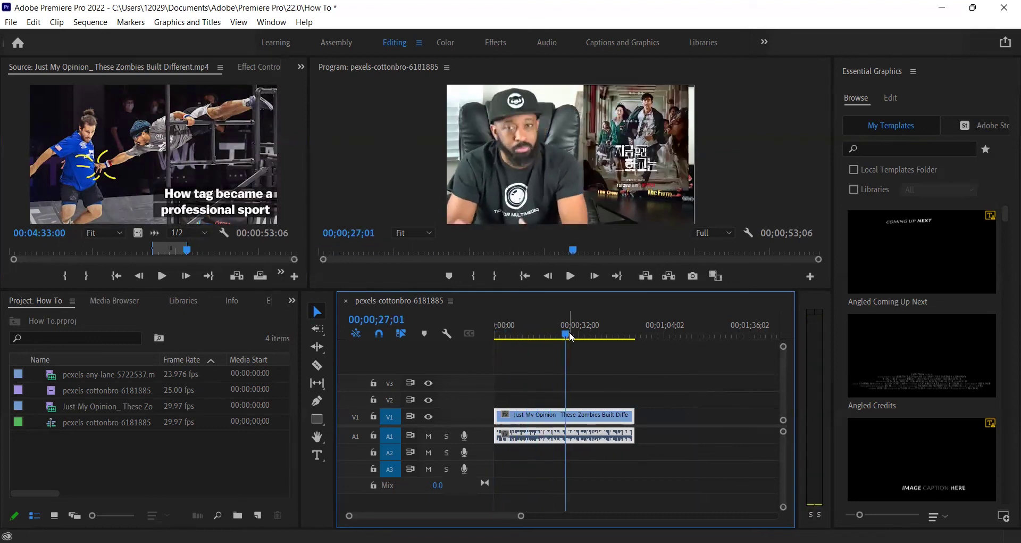
{"action": "key", "text": "i"}
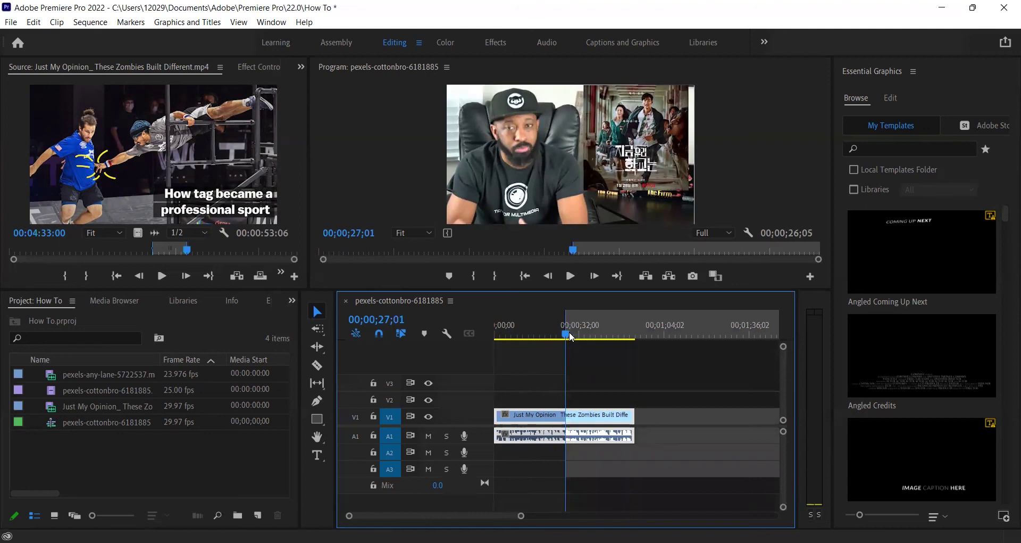
{"action": "key", "text": "End"}
{"action": "key", "text": "o"}
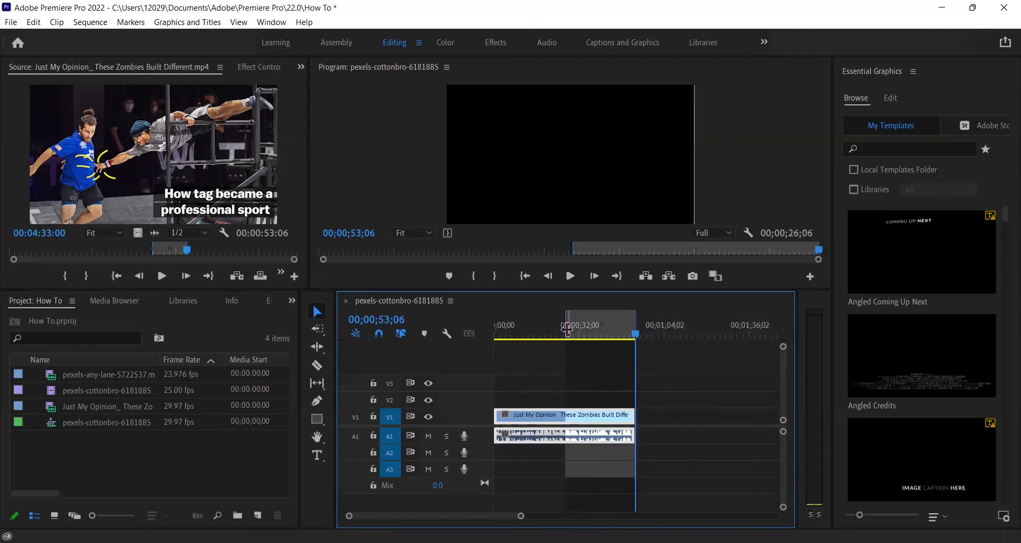
{"action": "left_click_drag", "start_coordinate": [565, 324], "coordinate": [479, 331]}
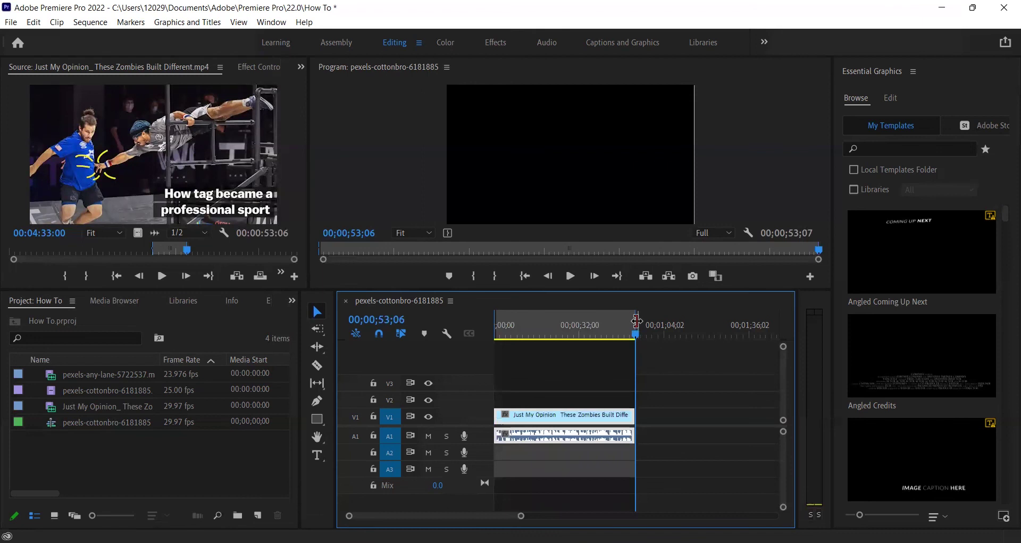
{"action": "mouse_move", "coordinate": [636, 320]}
{"action": "left_mouse_down"}
{"action": "mouse_move", "coordinate": [679, 323]}
{"action": "mouse_move", "coordinate": [640, 333]}
{"action": "left_mouse_up"}
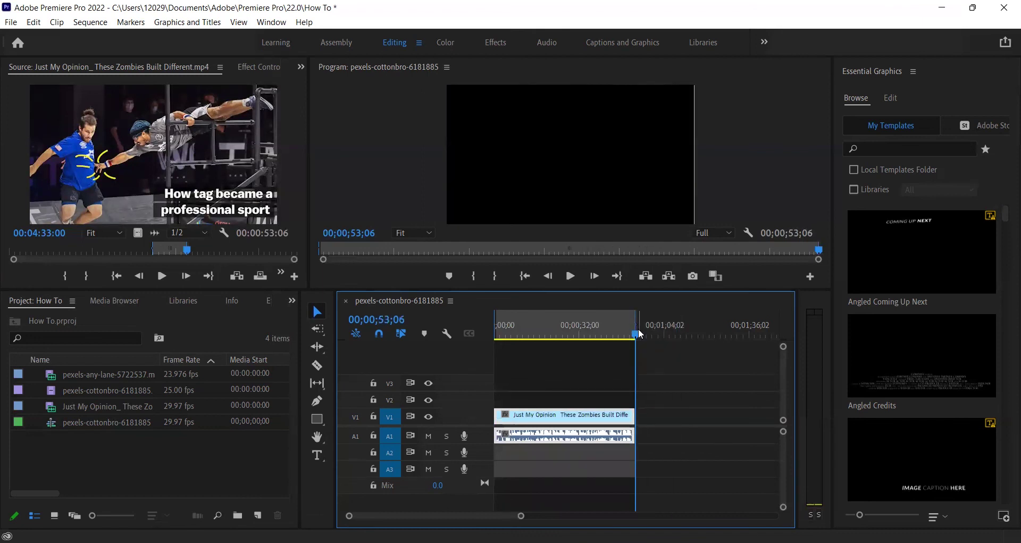